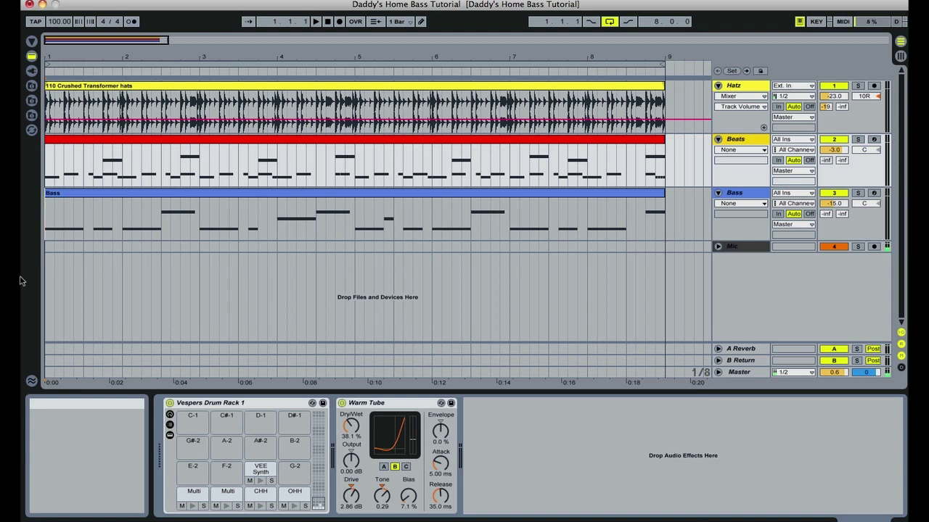
Play the song and look over the Bass and Beats tracks' devices, then stop playback
left_click(316, 22)
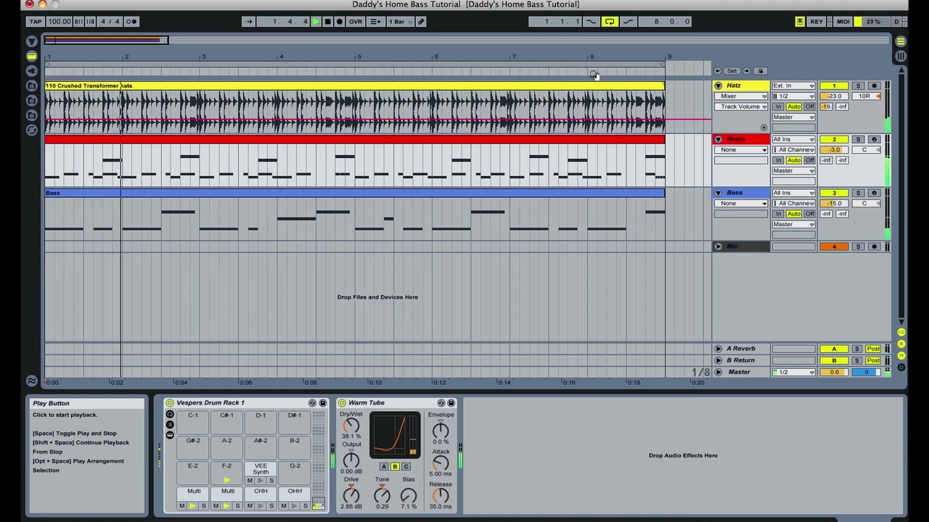
left_click(734, 193)
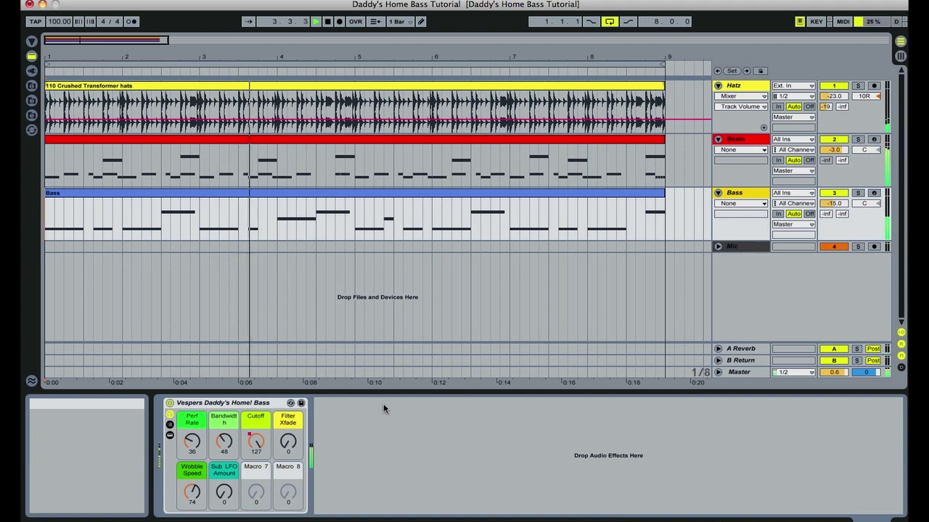
left_click(736, 139)
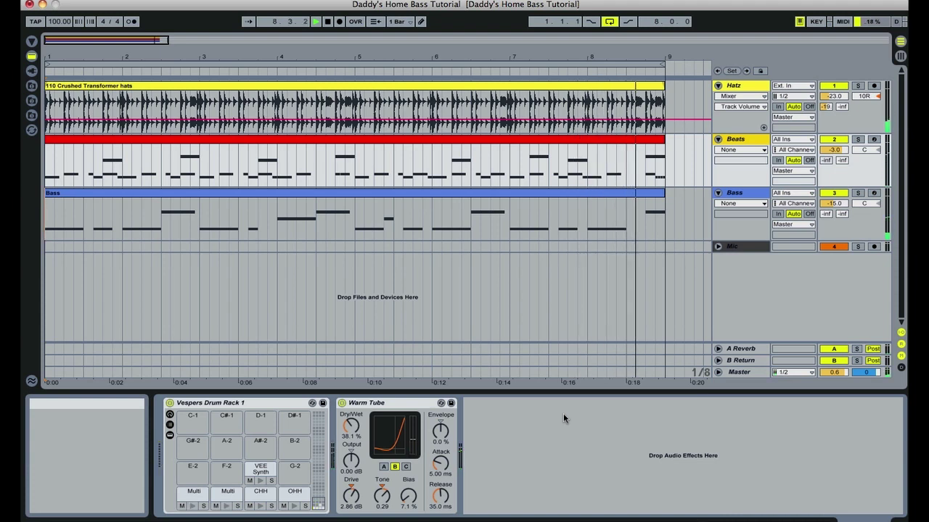
key("space")
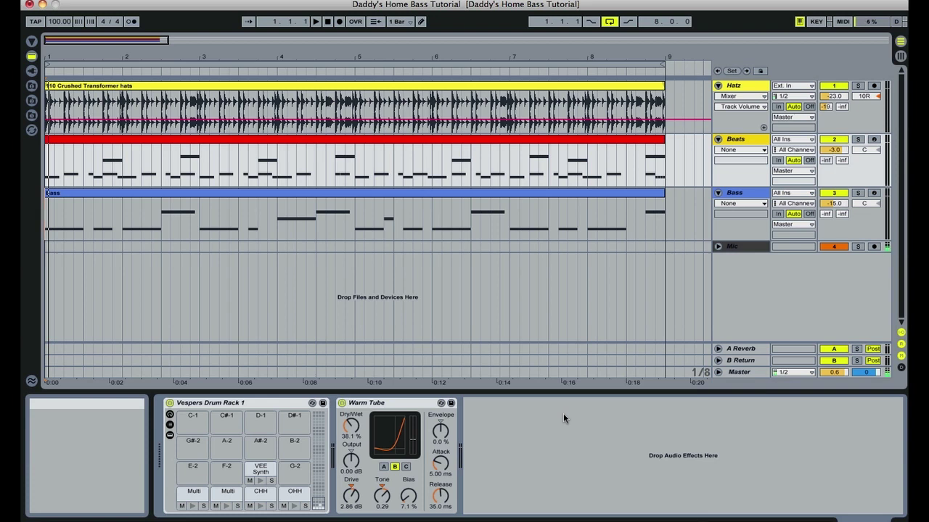
Drag Compressor from Audio Effects onto the Bass track, after the bass instrument rack
left_click(488, 195)
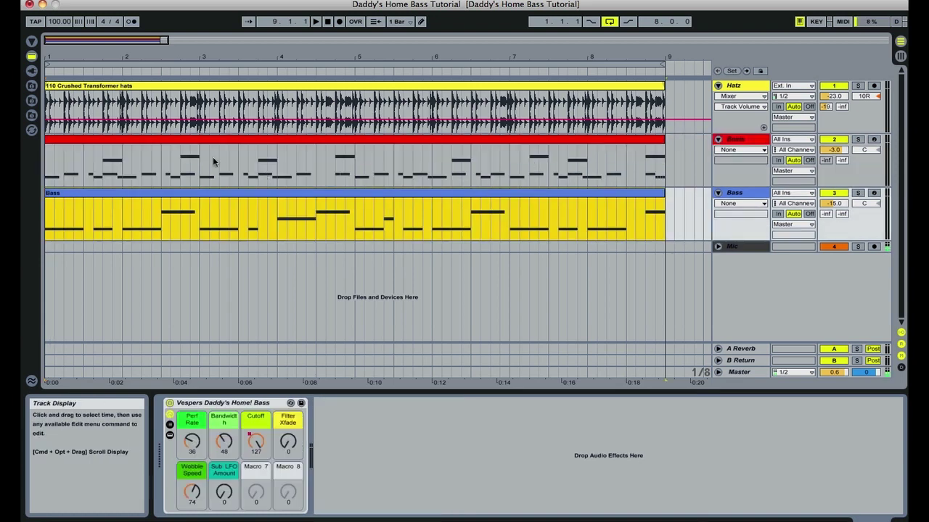
left_click(32, 42)
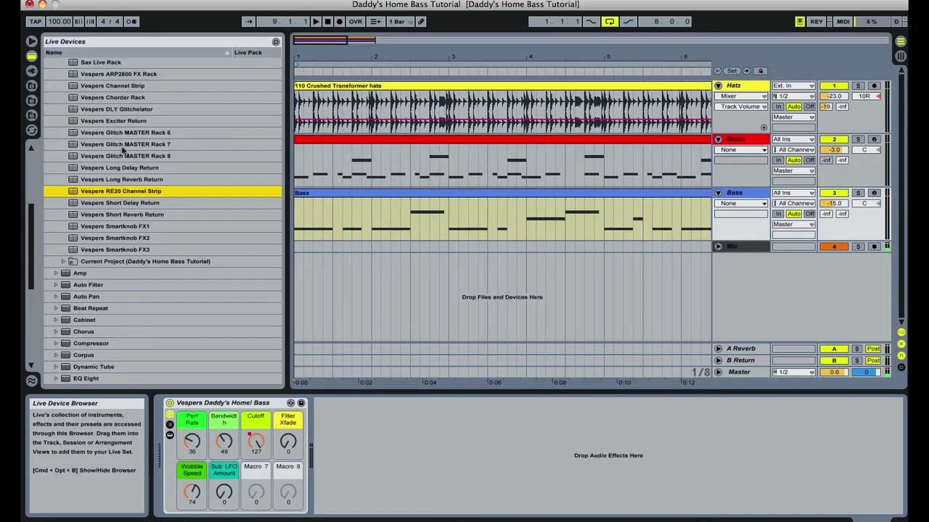
left_click(32, 56)
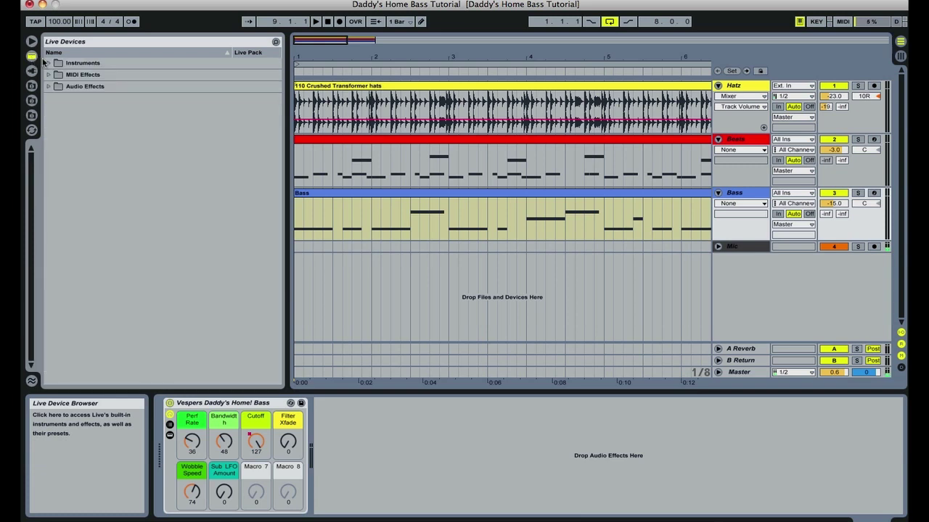
left_click(48, 86)
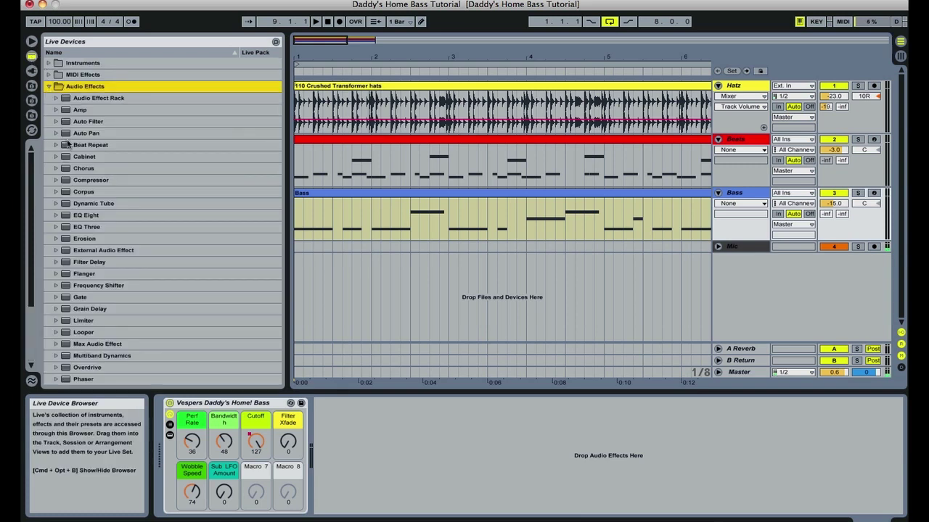
left_click(65, 182)
left_click_drag(66, 182, 359, 447)
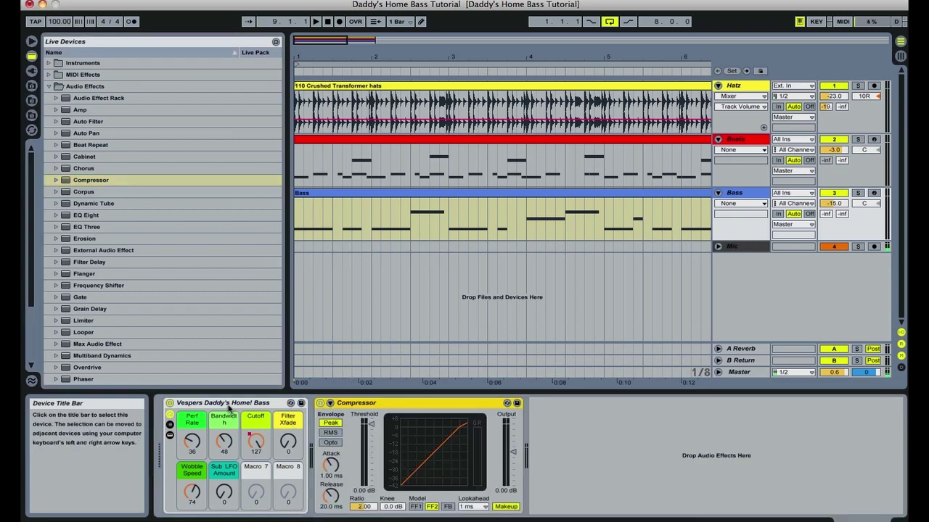
Check the bass rack's Sub Bass and Top Bass chains, then select the new Compressor
left_click(169, 424)
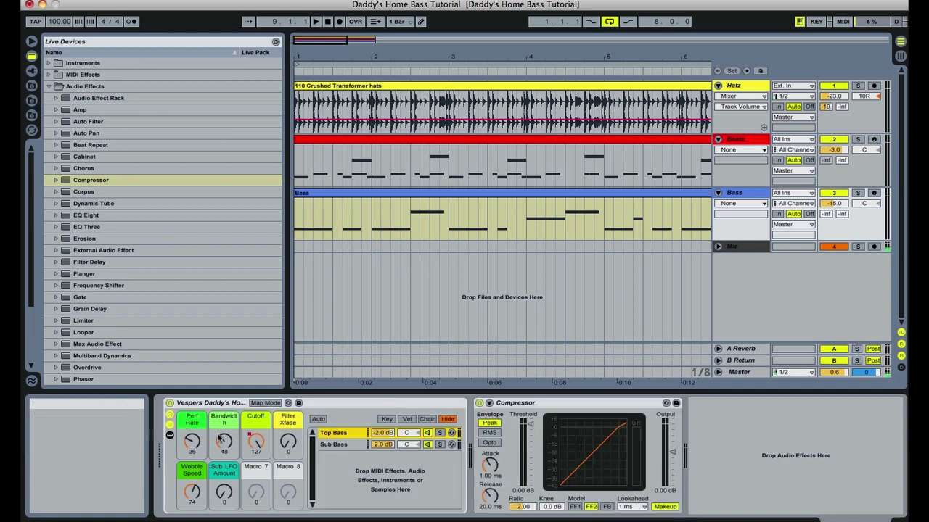
left_click(336, 446)
left_click(337, 436)
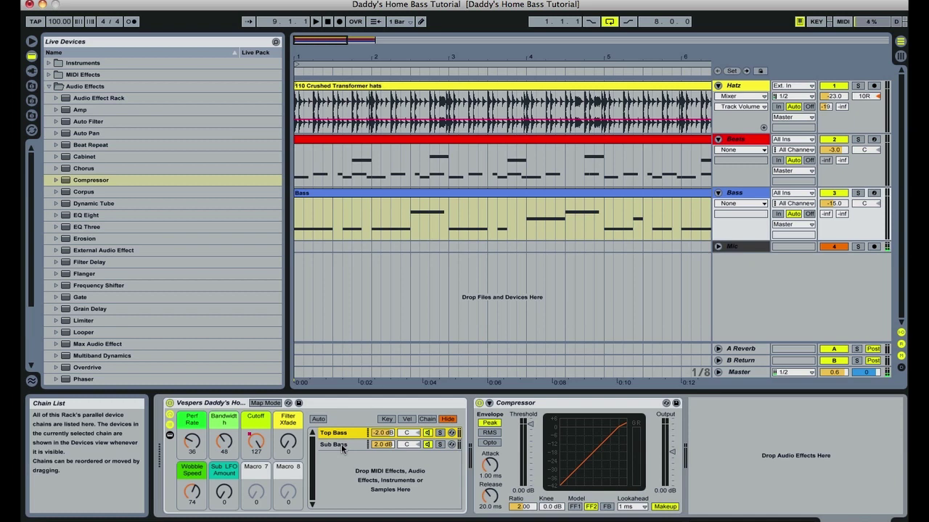
left_click(169, 425)
left_click(375, 405)
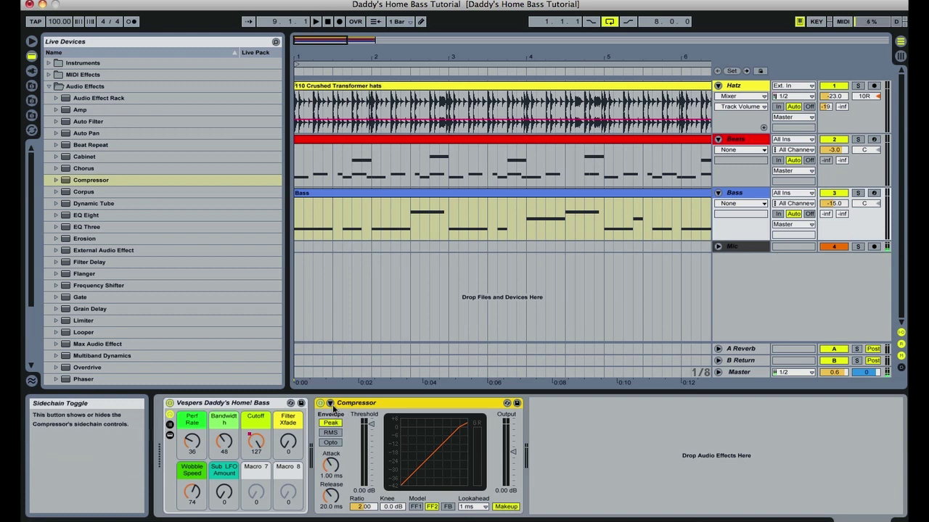
Turn on the Compressor's sidechain and set its Audio From source to the Beats track
left_click(330, 404)
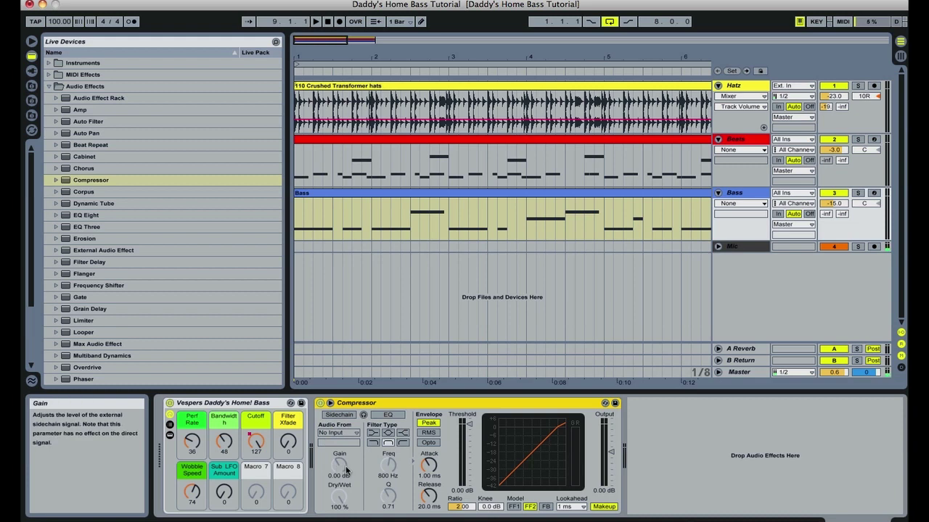
left_click(338, 415)
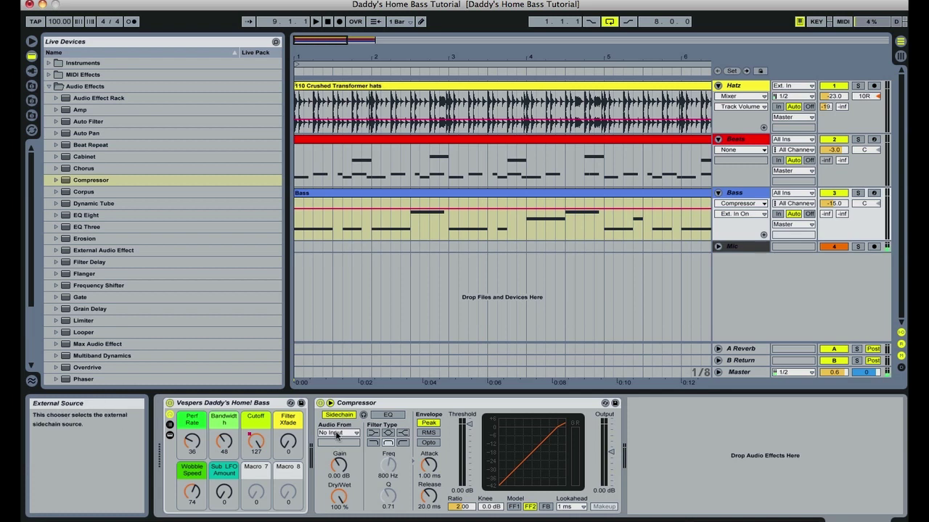
left_click(336, 433)
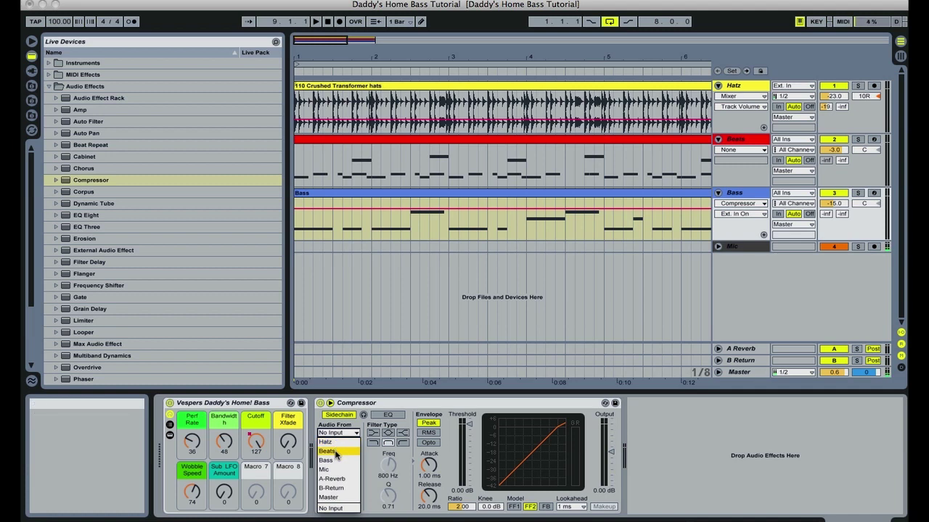
left_click(336, 452)
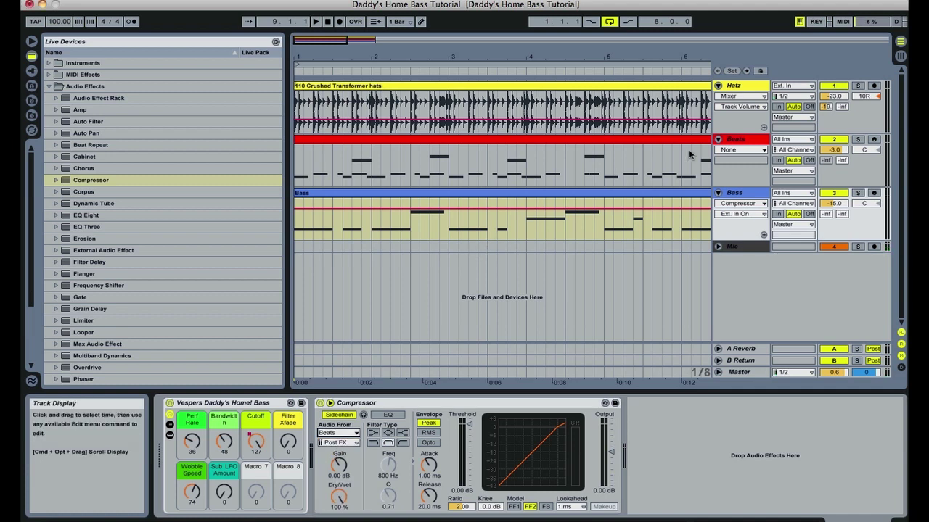
left_click(744, 140)
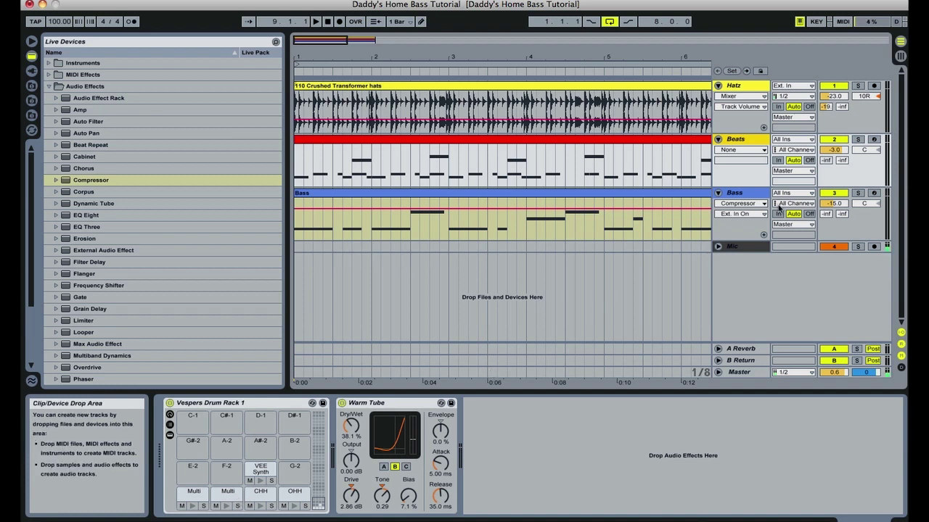
Show the Bass track's device chain with its sidechained Compressor again
left_click(741, 193)
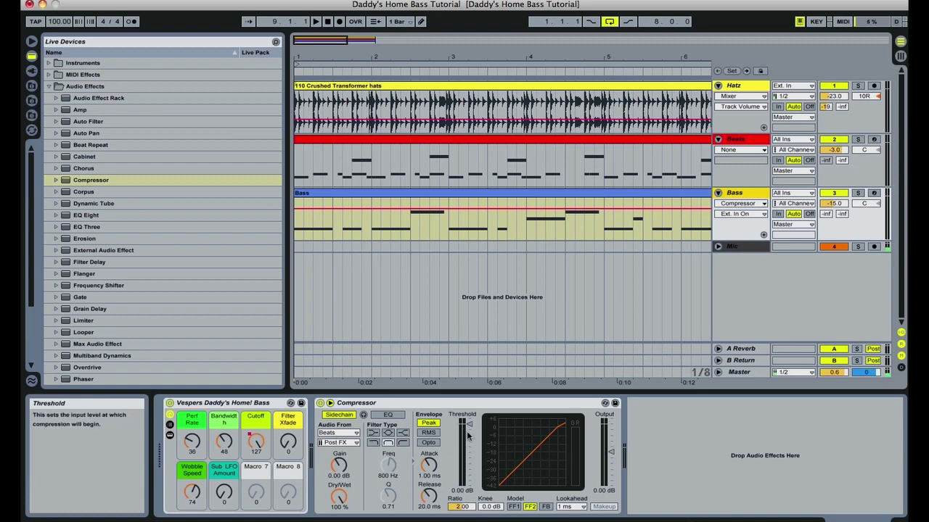
Lower the Compressor threshold to -27.3 dB and play the song twice to hear the ducking
left_click_drag(468, 426, 468, 451)
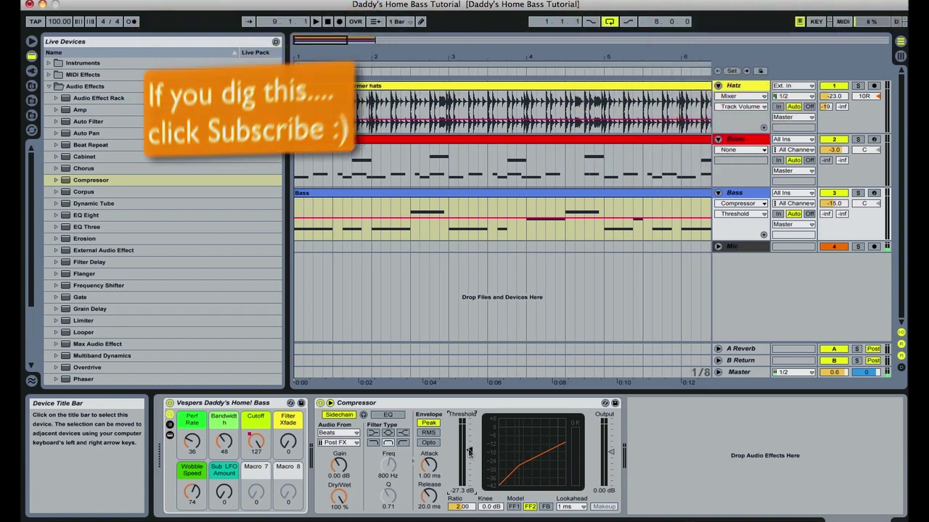
key("space")
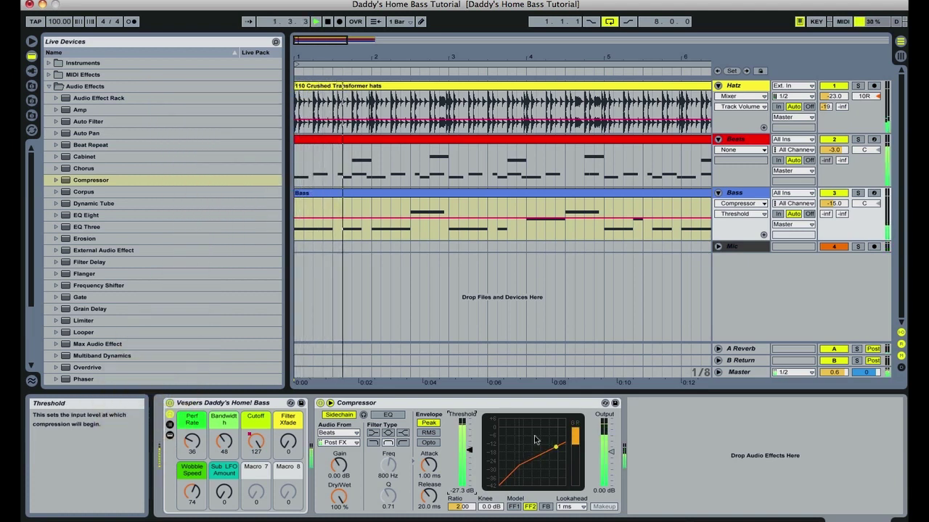
key("space")
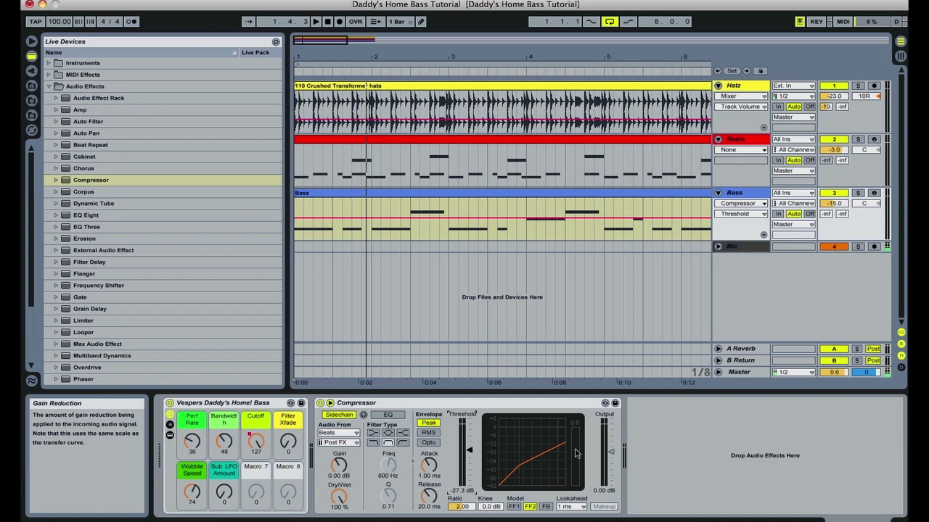
key("space")
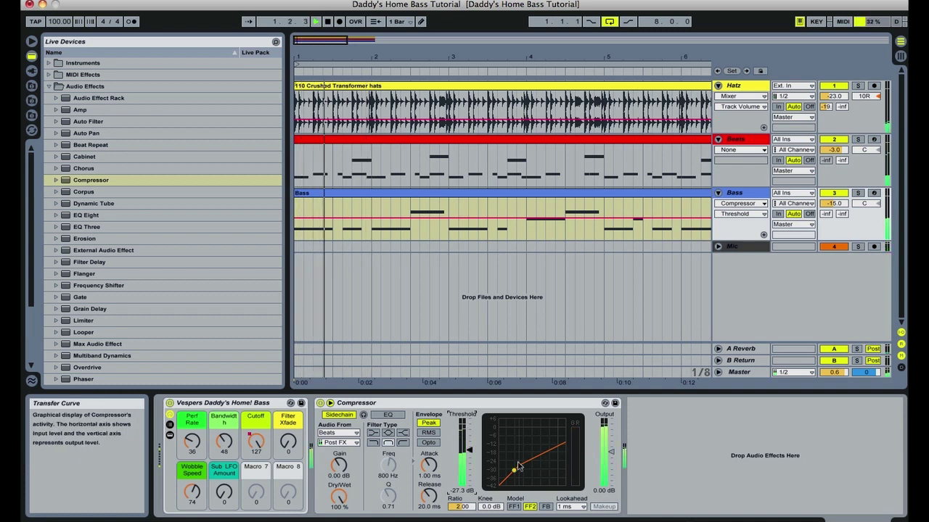
key("space")
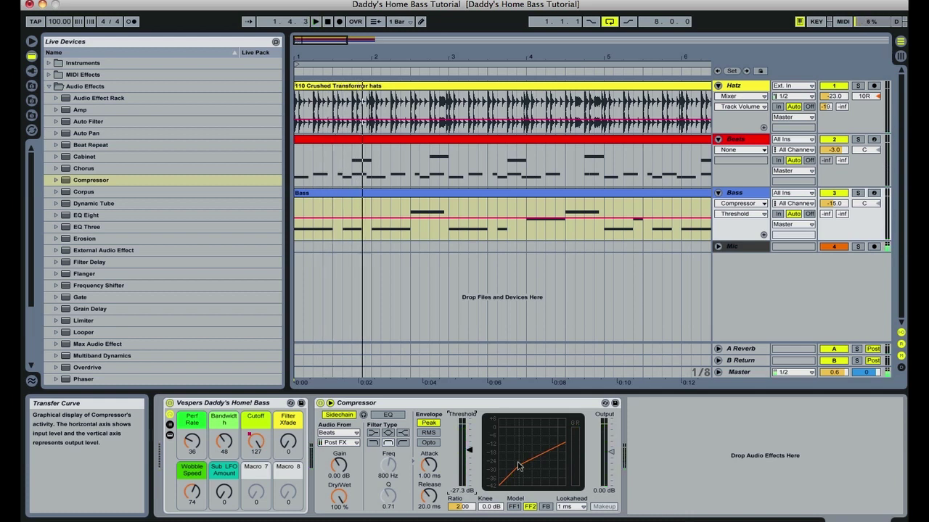
left_click(513, 507)
left_click(531, 508)
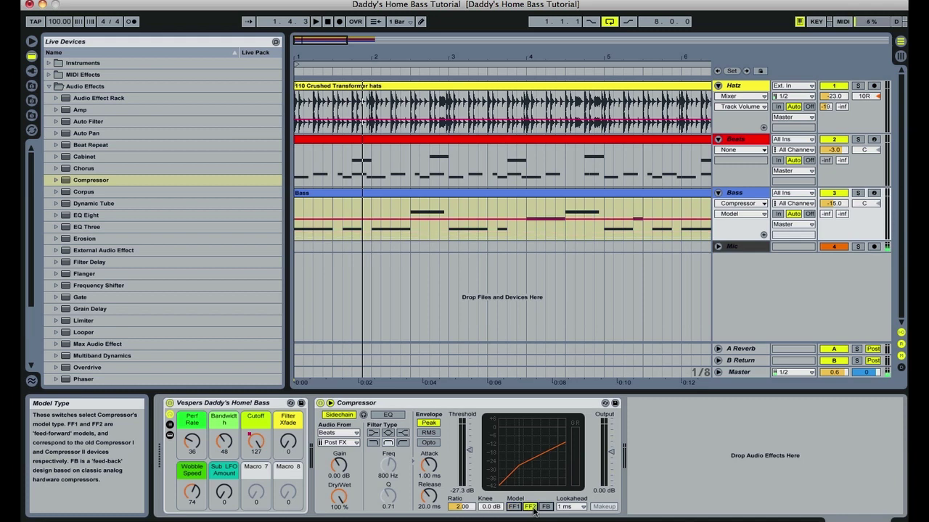
left_click(514, 507)
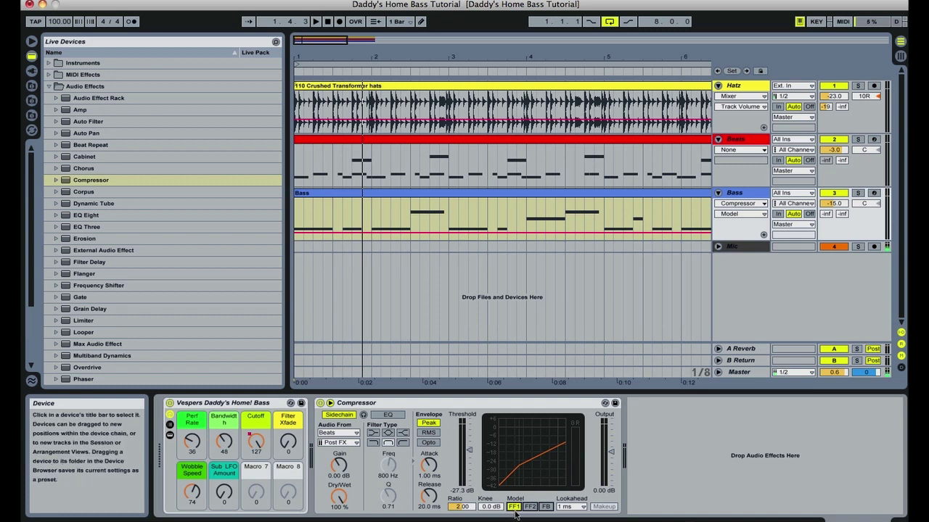
left_click_drag(461, 506, 461, 473)
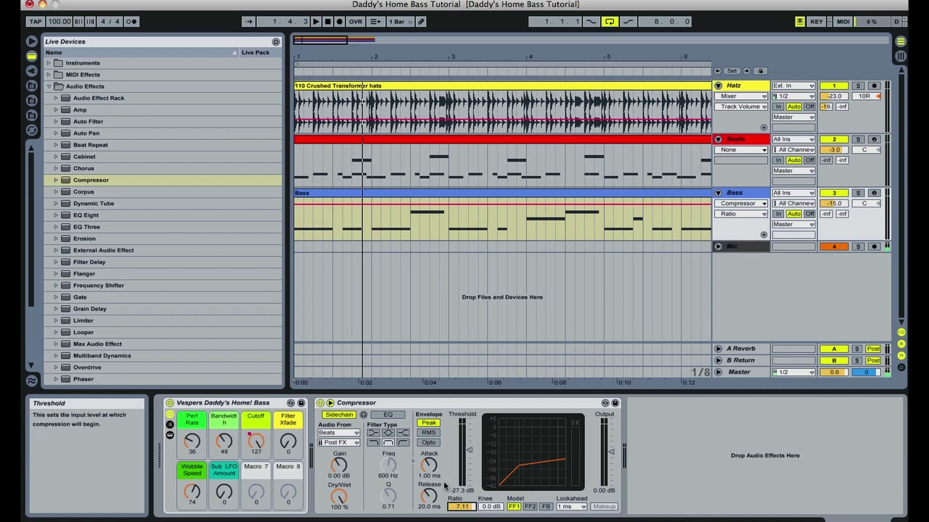
left_click_drag(429, 496, 429, 513)
left_click_drag(428, 465, 468, 451)
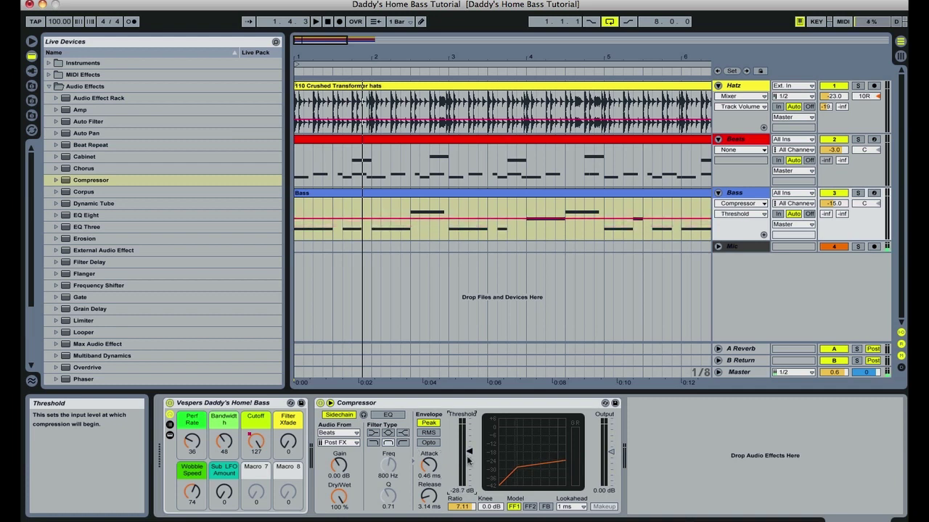
key("space")
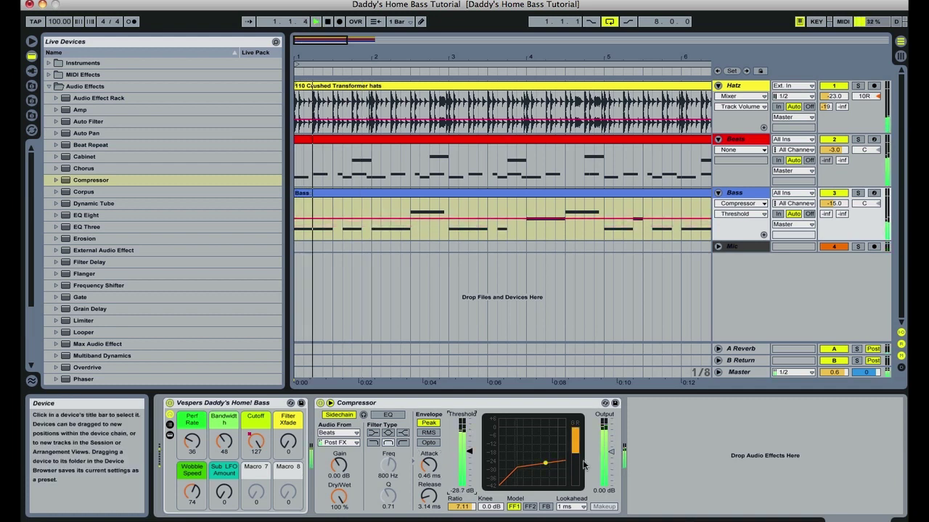
key("space")
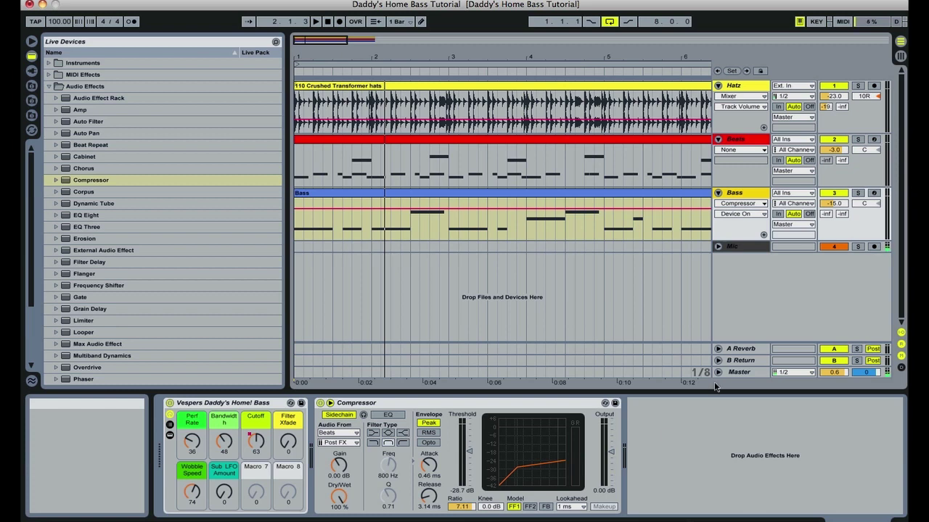
left_click(857, 193)
key("space")
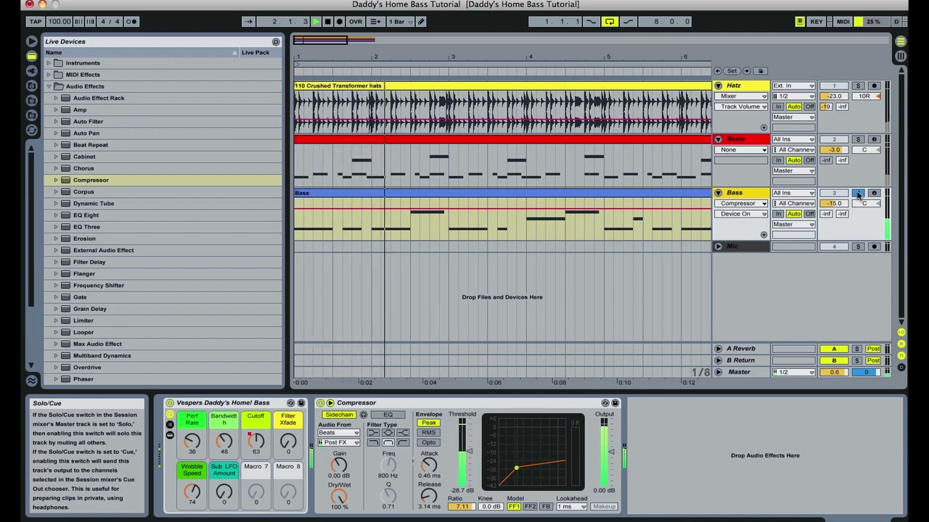
key("space")
left_click(857, 193)
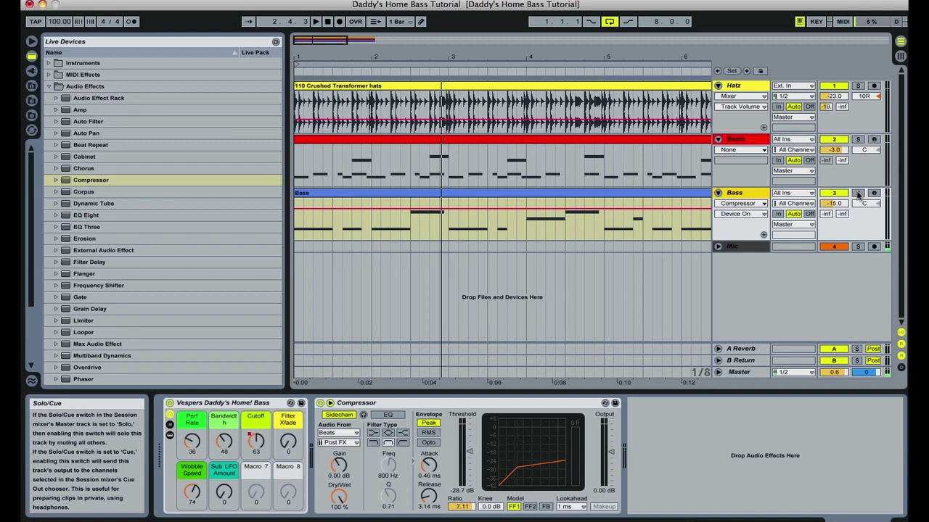
left_click(322, 406)
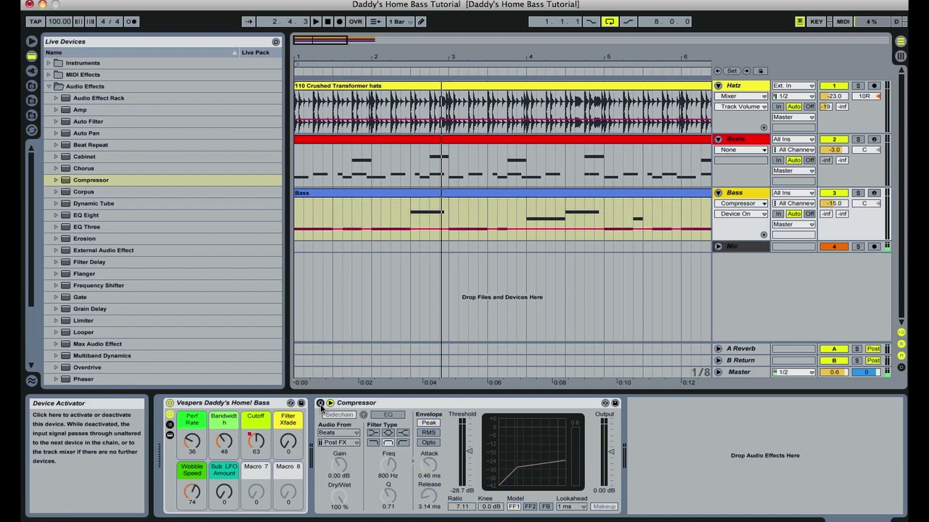
left_click(858, 194)
key("space")
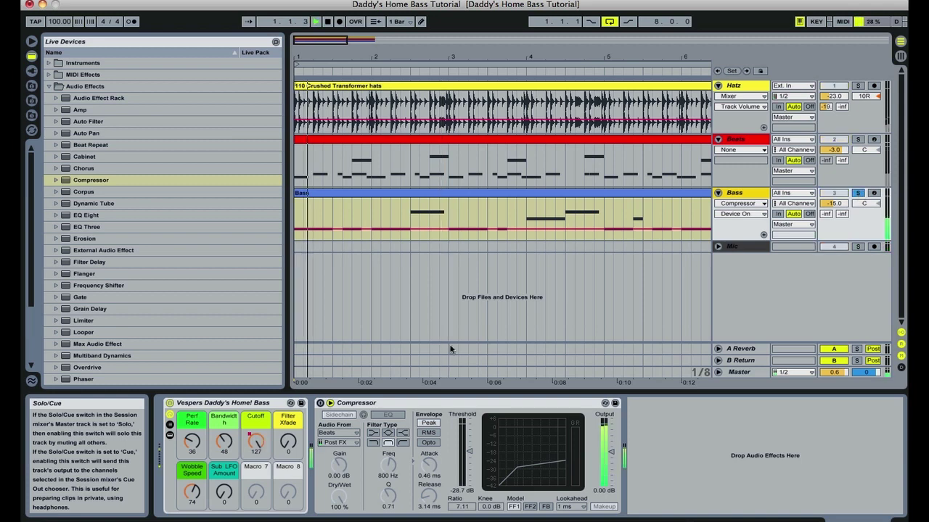
left_click(320, 404)
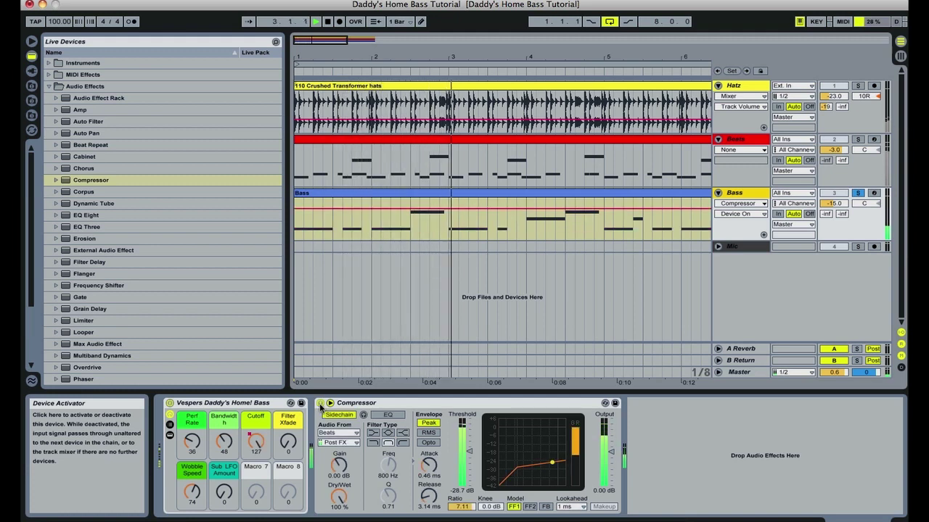
left_click(857, 140)
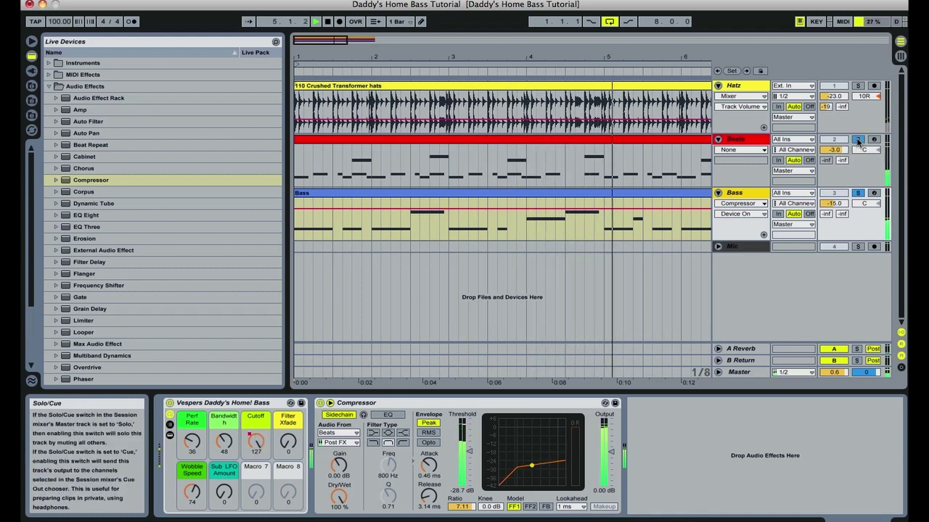
left_click(321, 404)
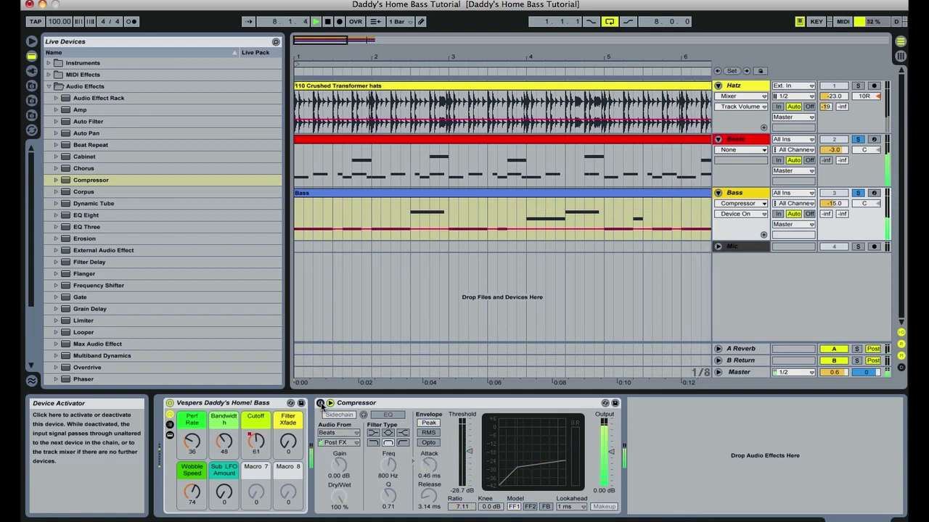
left_click(321, 404)
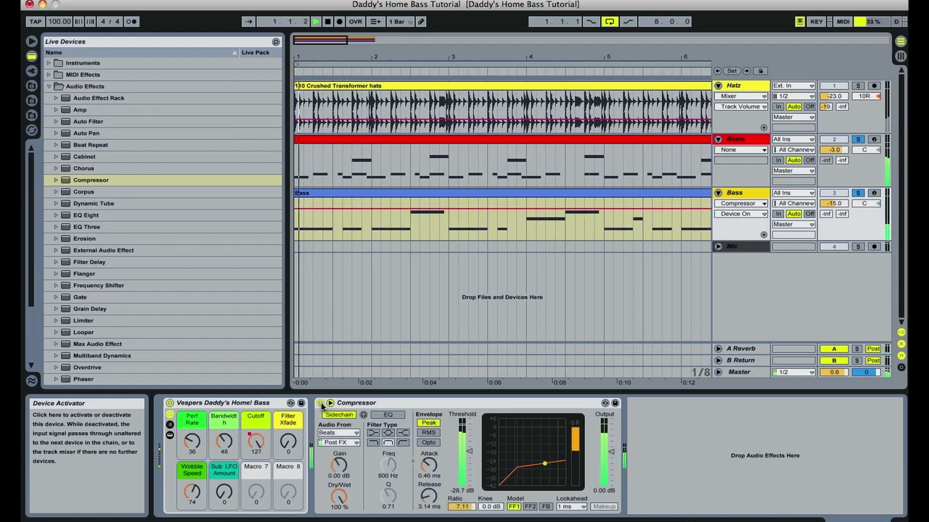
key("space")
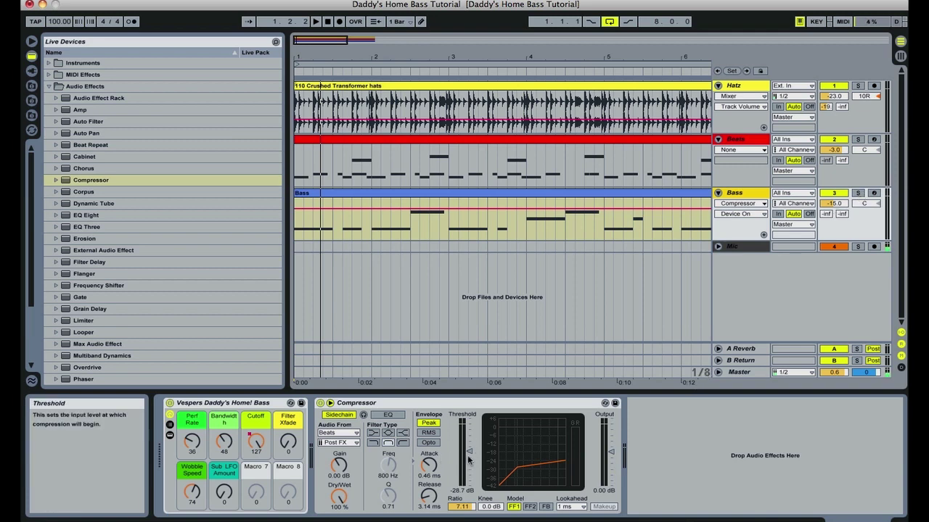
Drop the Bass Compressor threshold from -28.7 dB to -30.6 dB
left_click_drag(469, 456, 470, 458)
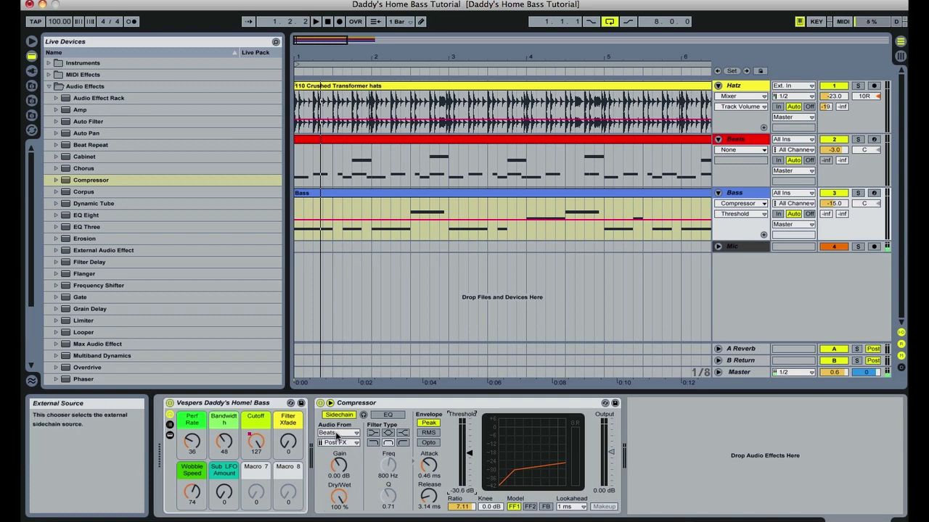
Set the sidechain source to Beats tapped at Pre FX and start playback to check
left_click(336, 433)
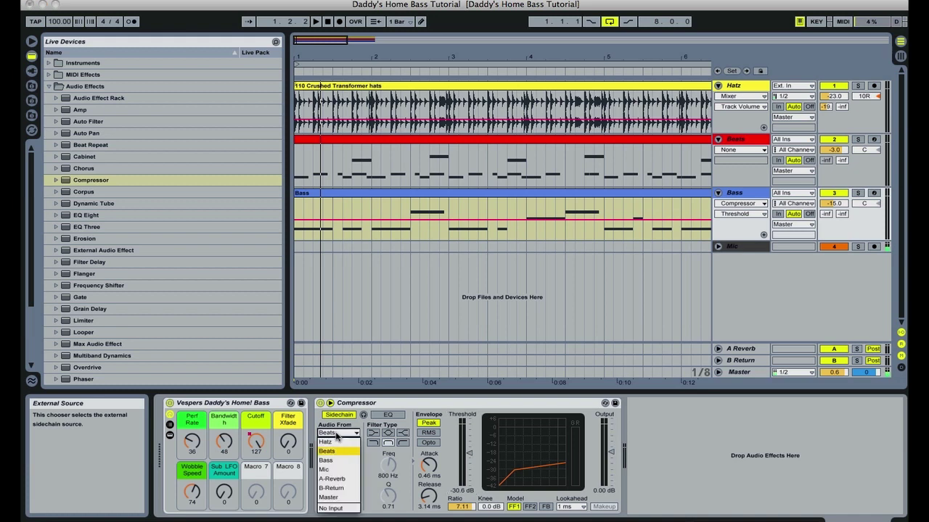
left_click(335, 451)
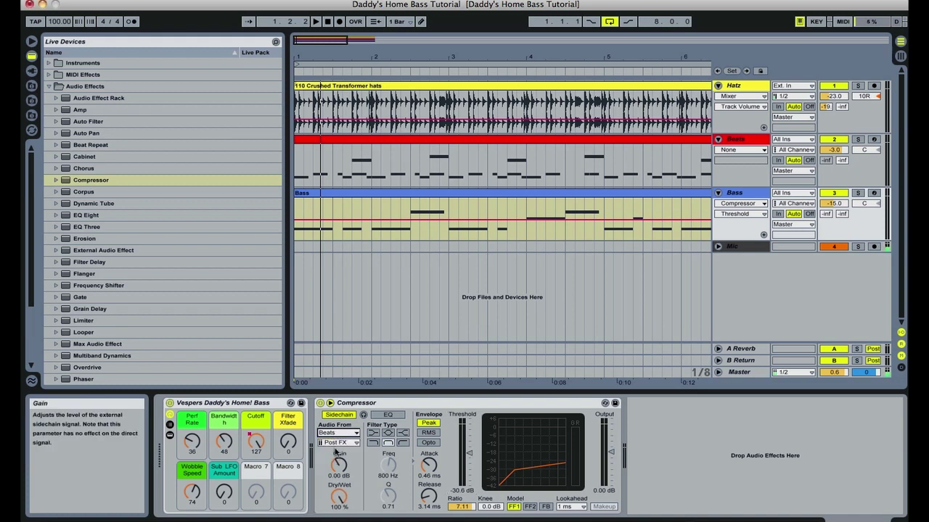
left_click(337, 443)
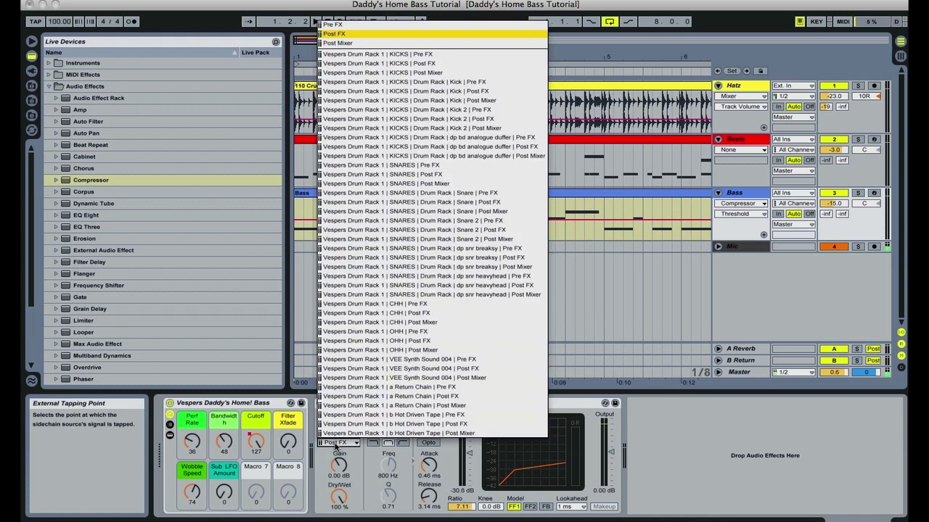
left_click(373, 56)
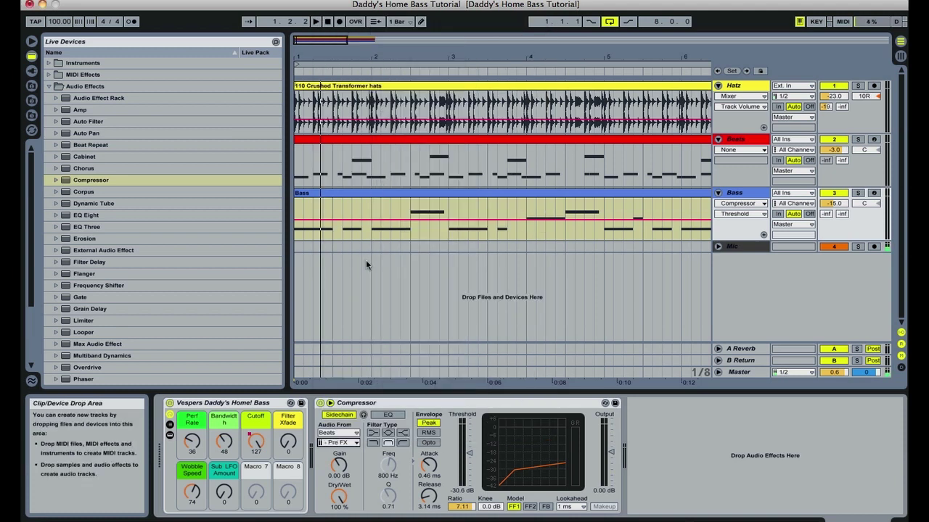
key("space")
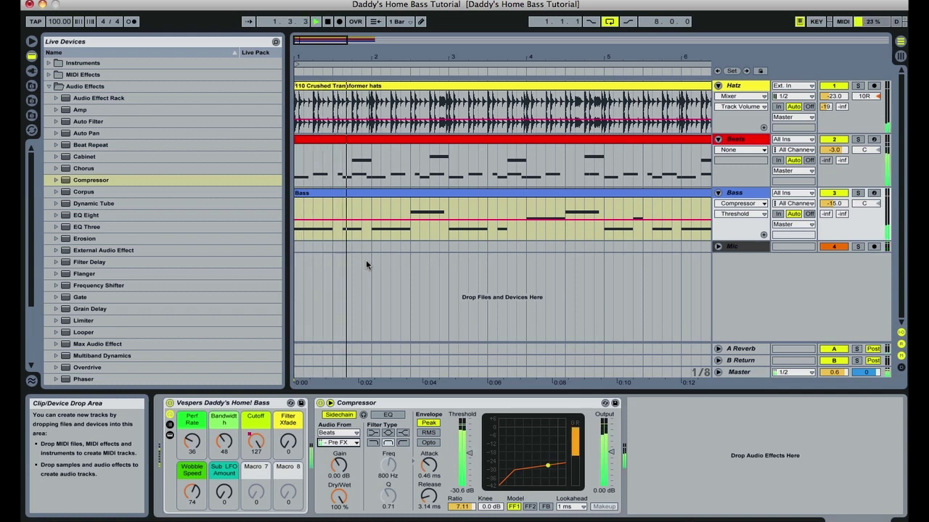
Stop playback, leaving the sidechain on Beats Pre FX
key("space")
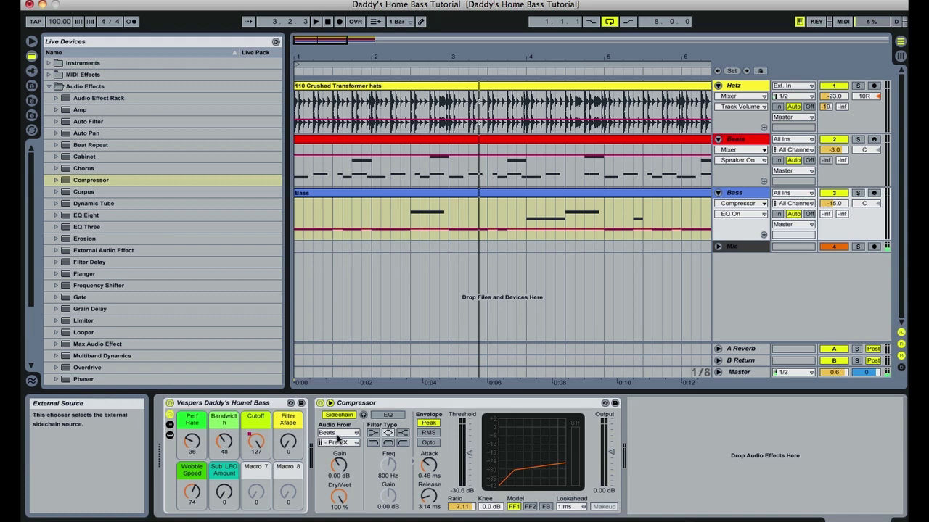
Enable the sidechain EQ, keeping Beats at Pre FX, and mute the Beats and Hatz tracks
left_click(388, 415)
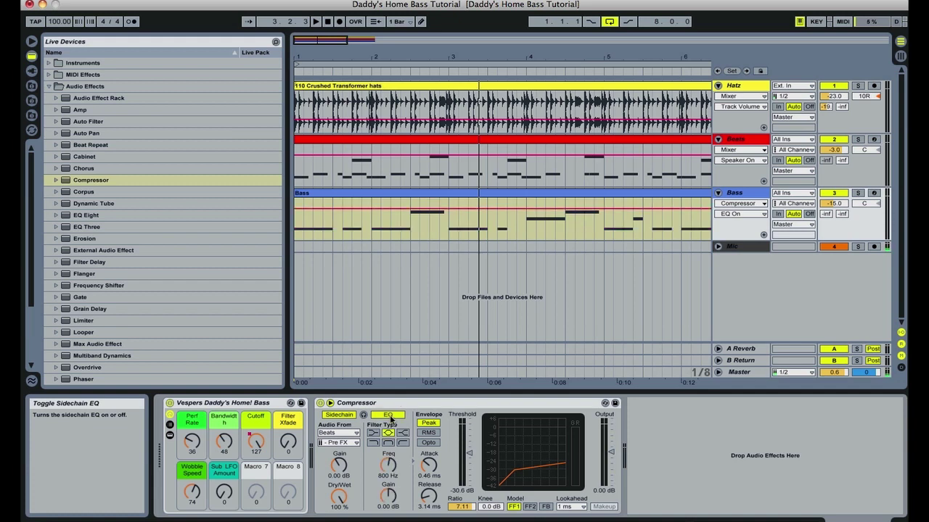
left_click(341, 444)
left_click(350, 29)
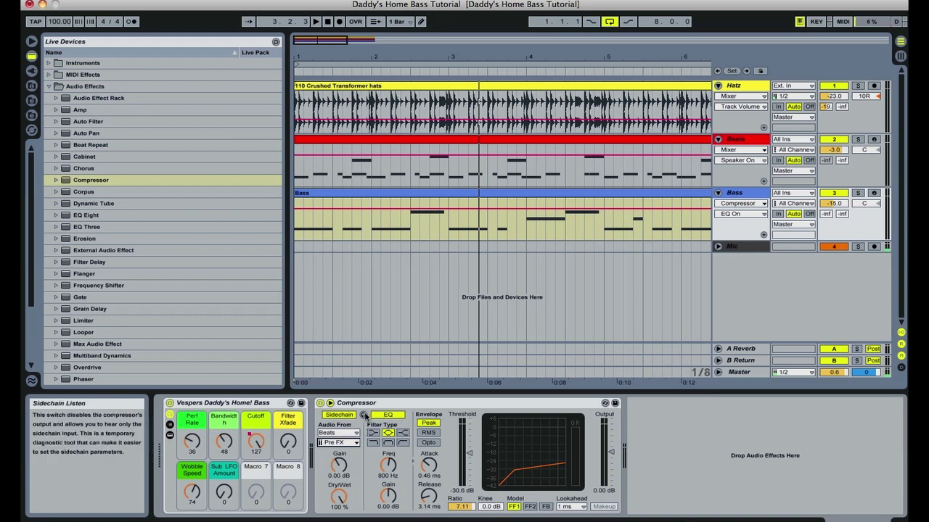
left_click(832, 141)
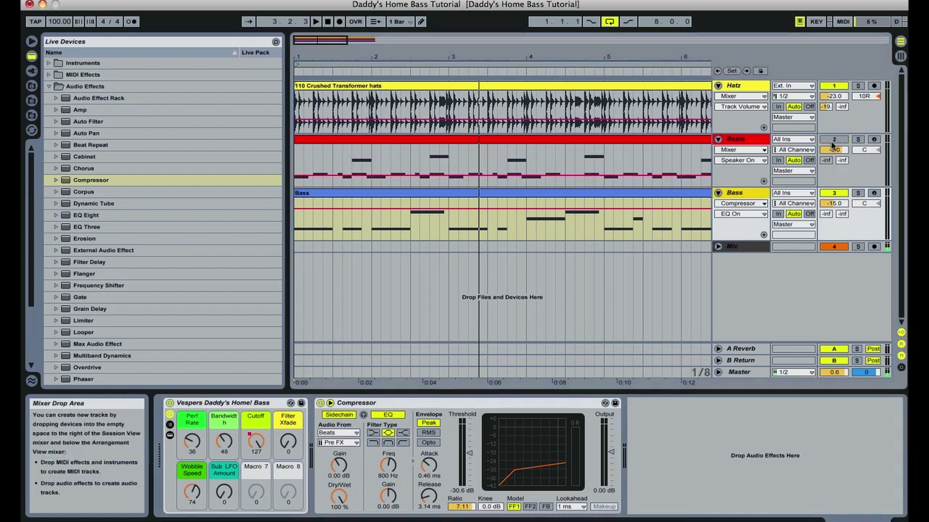
left_click(832, 86)
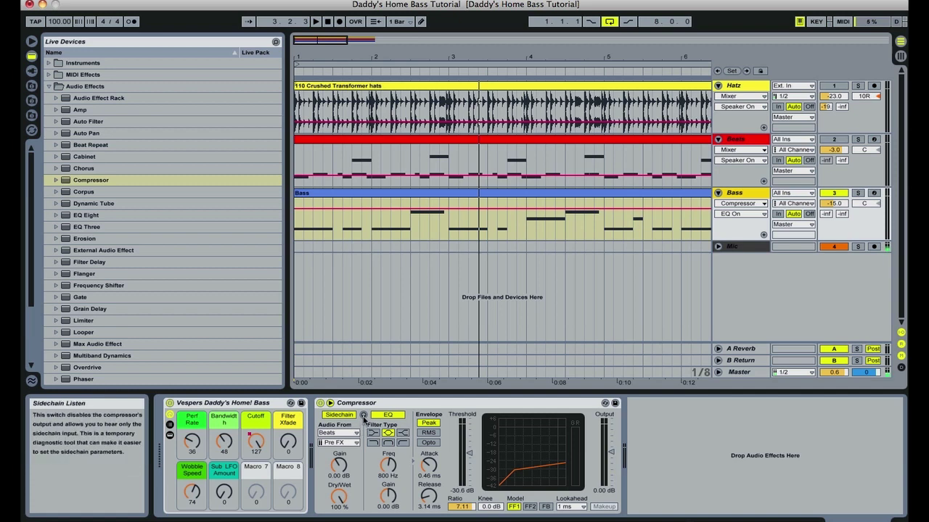
Solo the sidechain signal, make its EQ low-pass, and lower the frequency from 800 Hz to about 76.6 Hz while playing
left_click(363, 417)
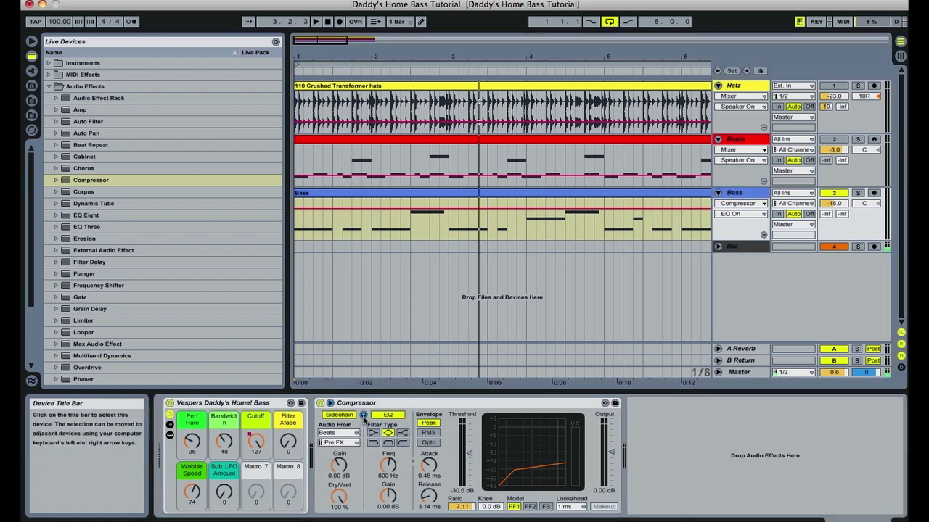
left_click(373, 445)
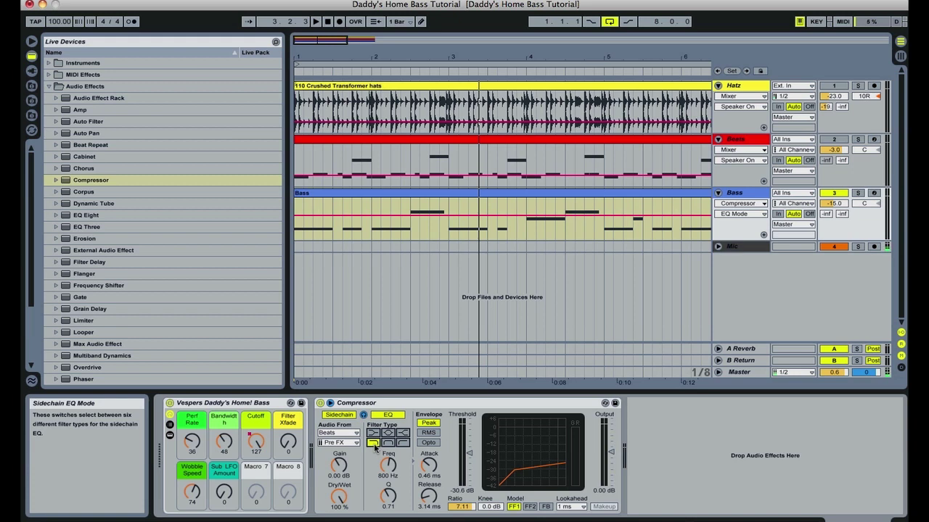
key("space")
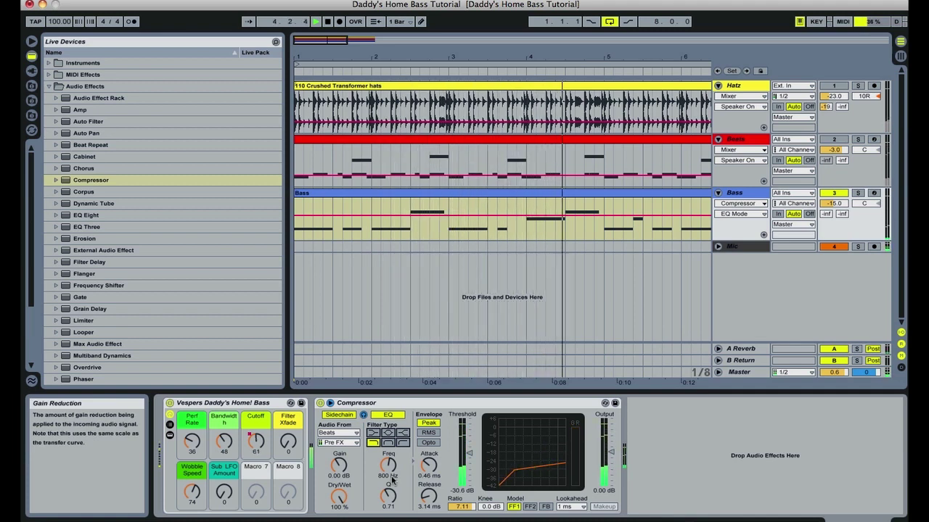
left_click_drag(389, 465, 388, 515)
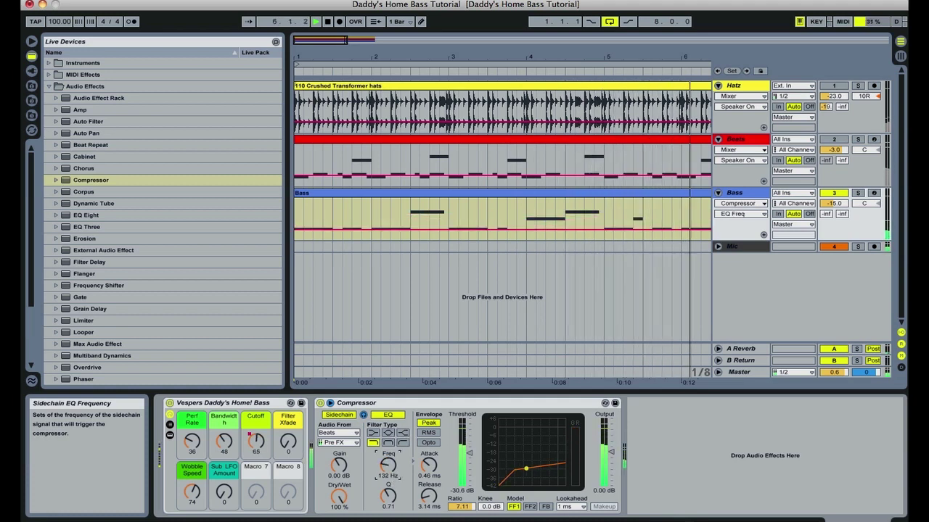
left_click_drag(388, 465, 389, 483)
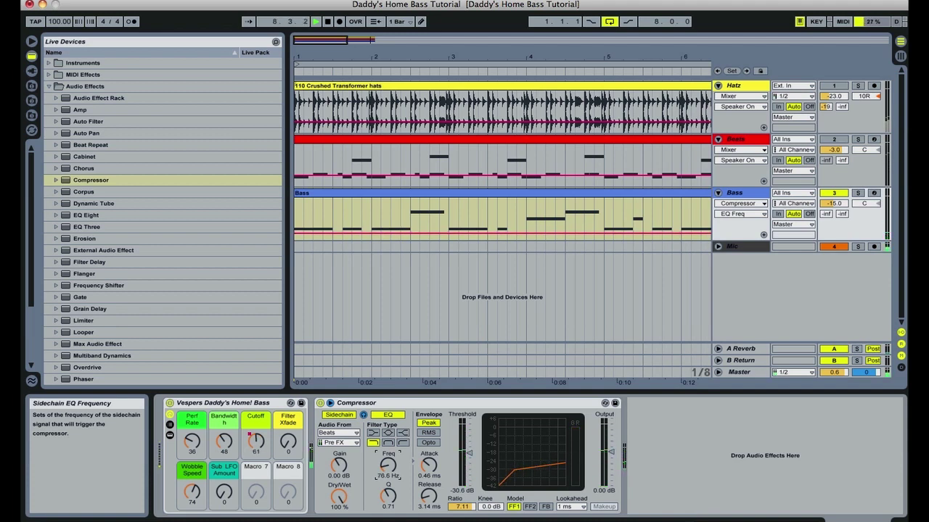